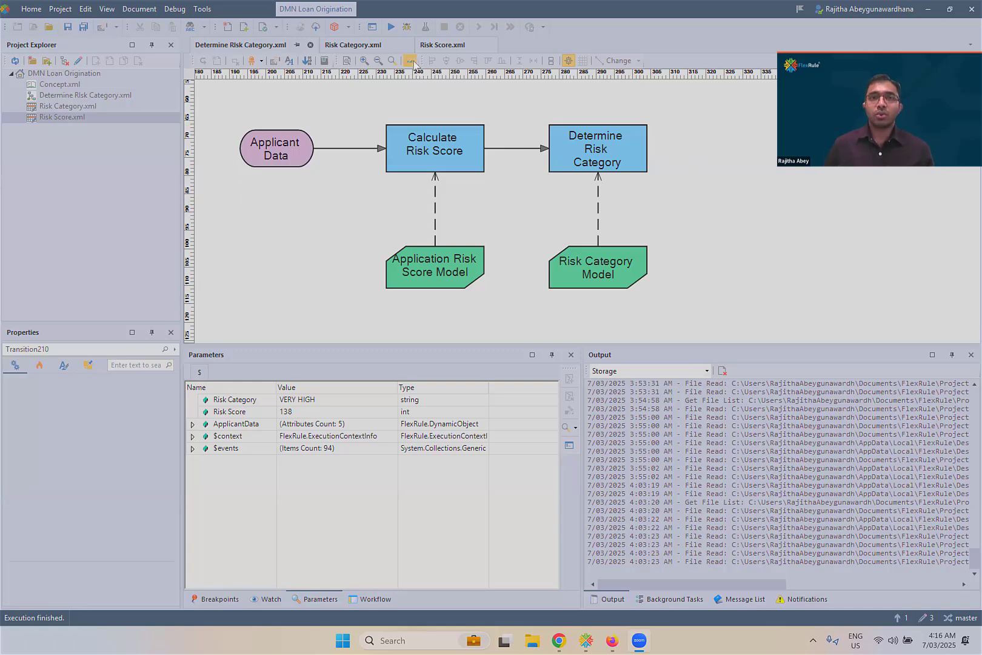
Step: Run the Determine Risk Category model with the saved Applicant 01 run template and examine the resulting Risk Category parameter
click(424, 28)
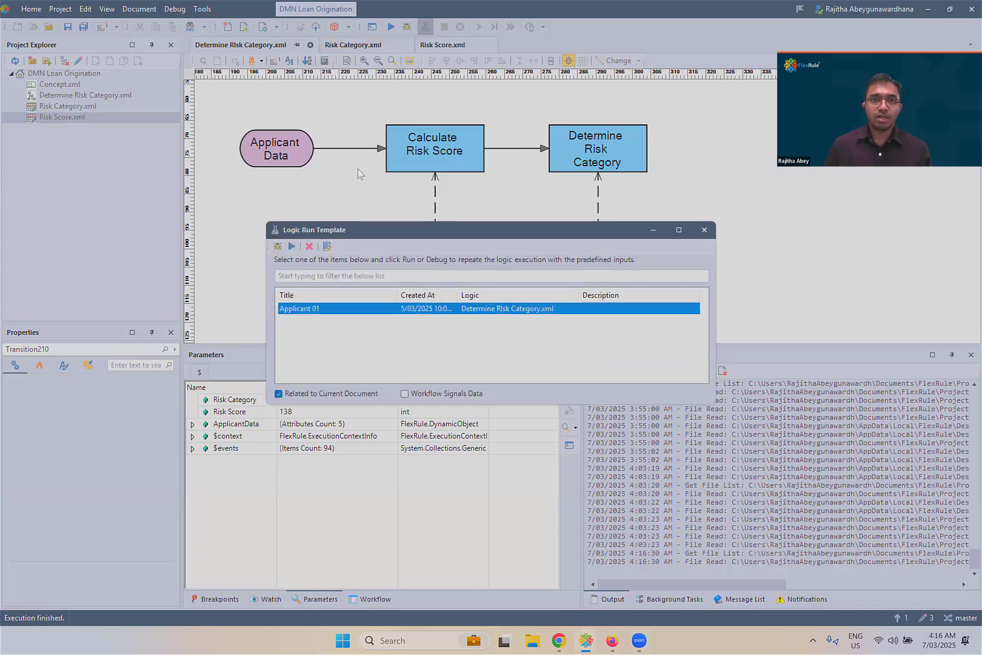
click(291, 247)
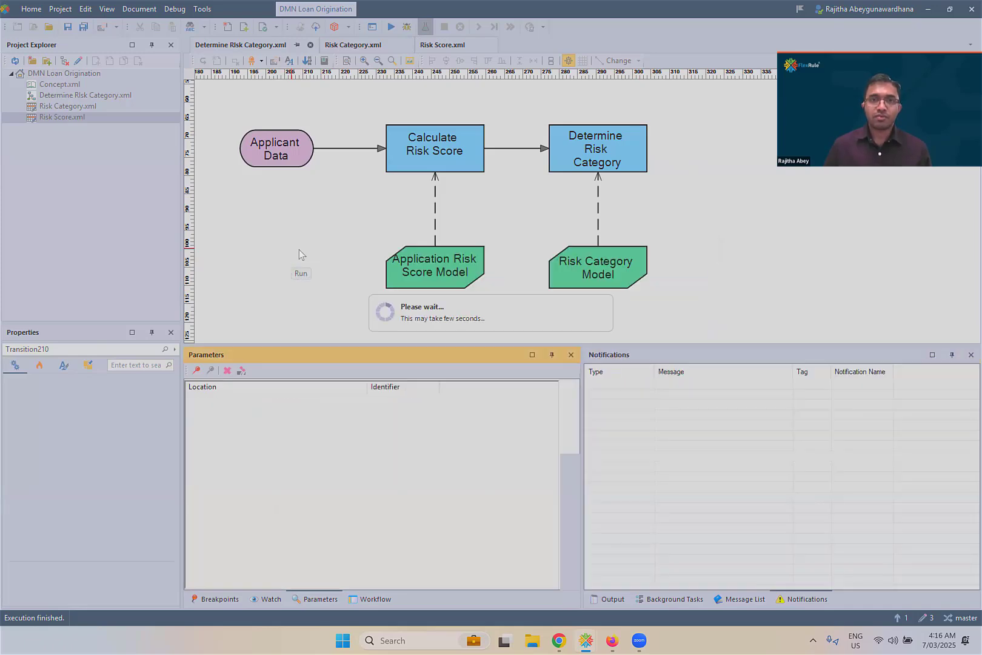
click(553, 345)
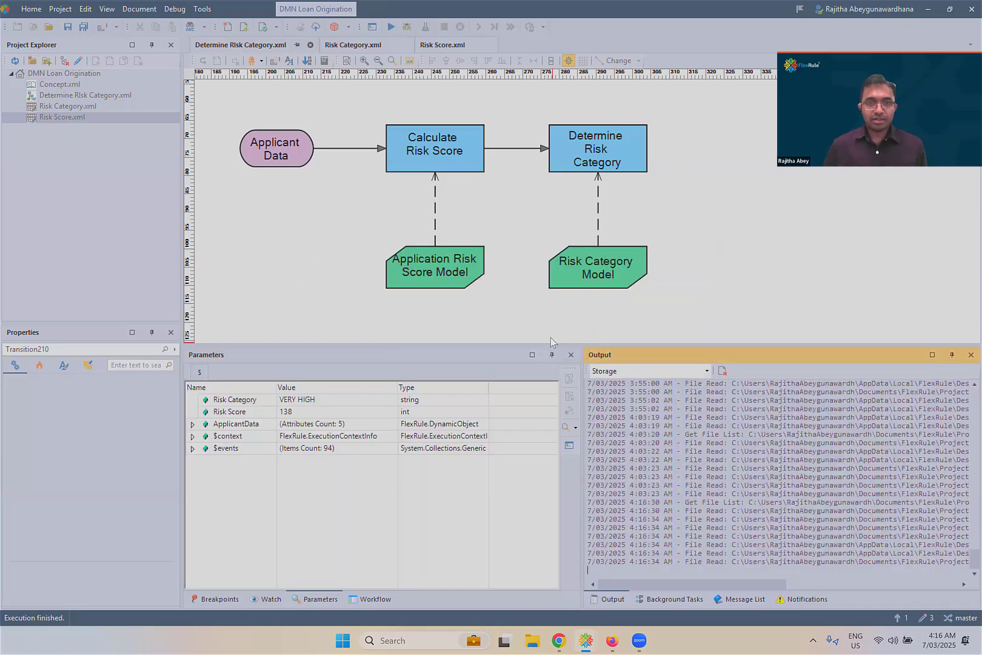
drag(190, 414, 348, 407)
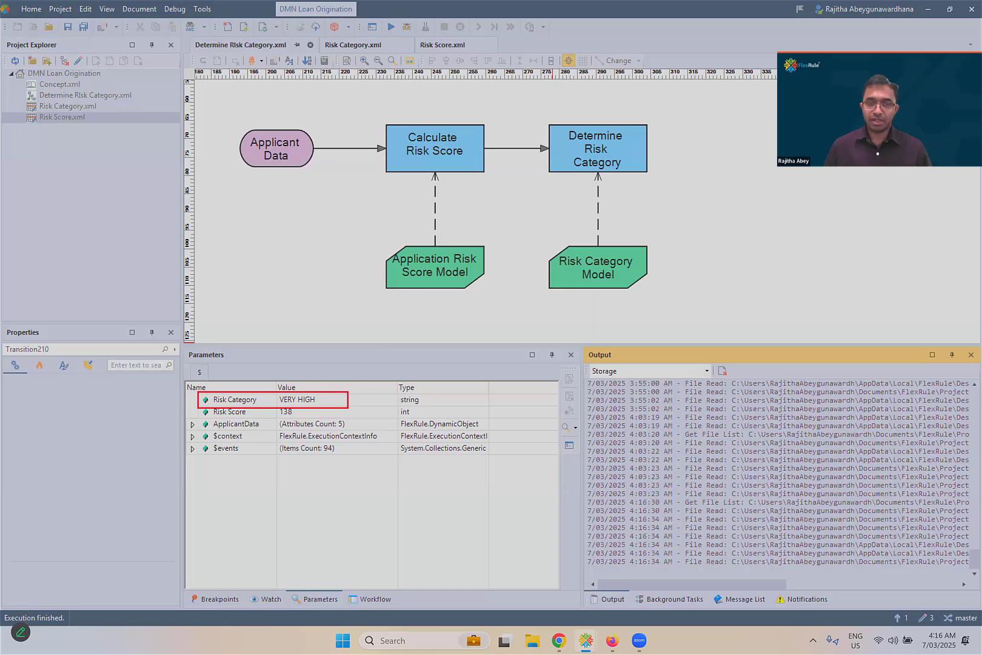
key(Escape)
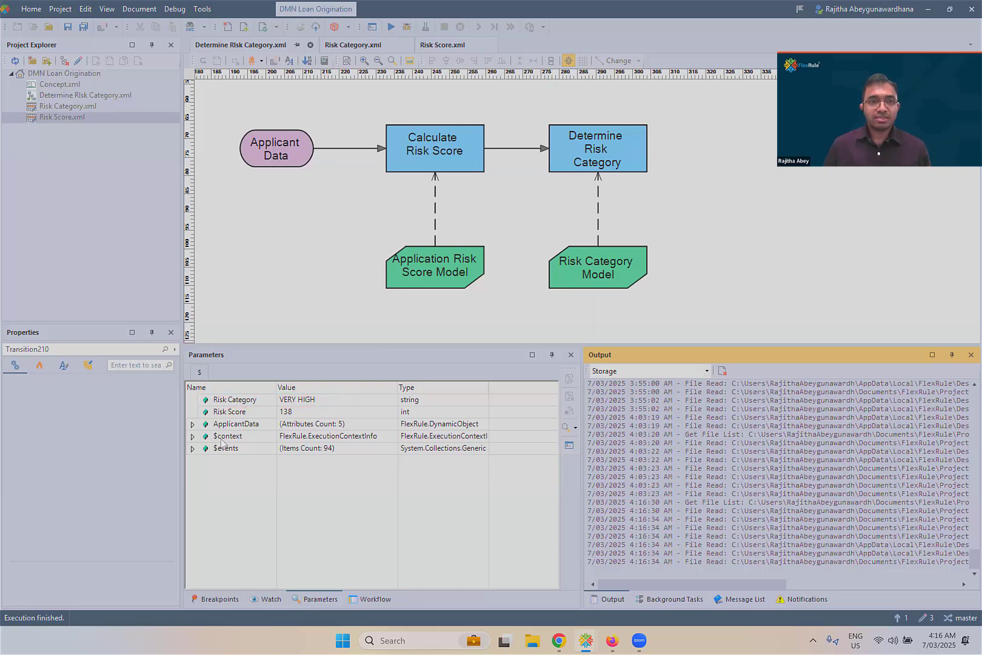
Step: Expand the ApplicantData parameter and examine the applicant's attribute values used in the run
click(192, 424)
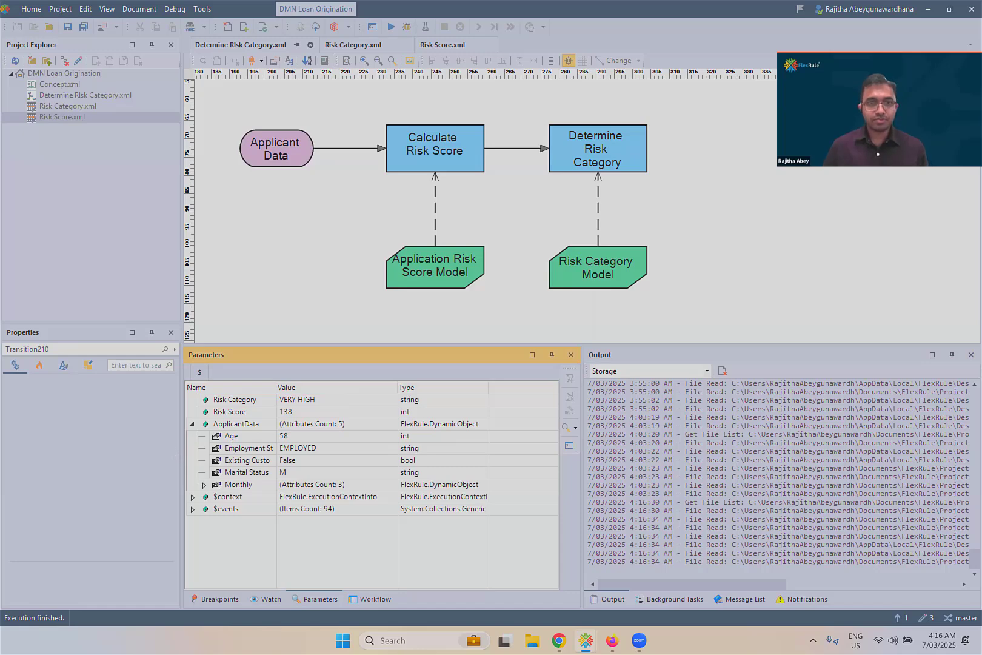
key(ctrl+2)
drag(190, 418, 211, 450)
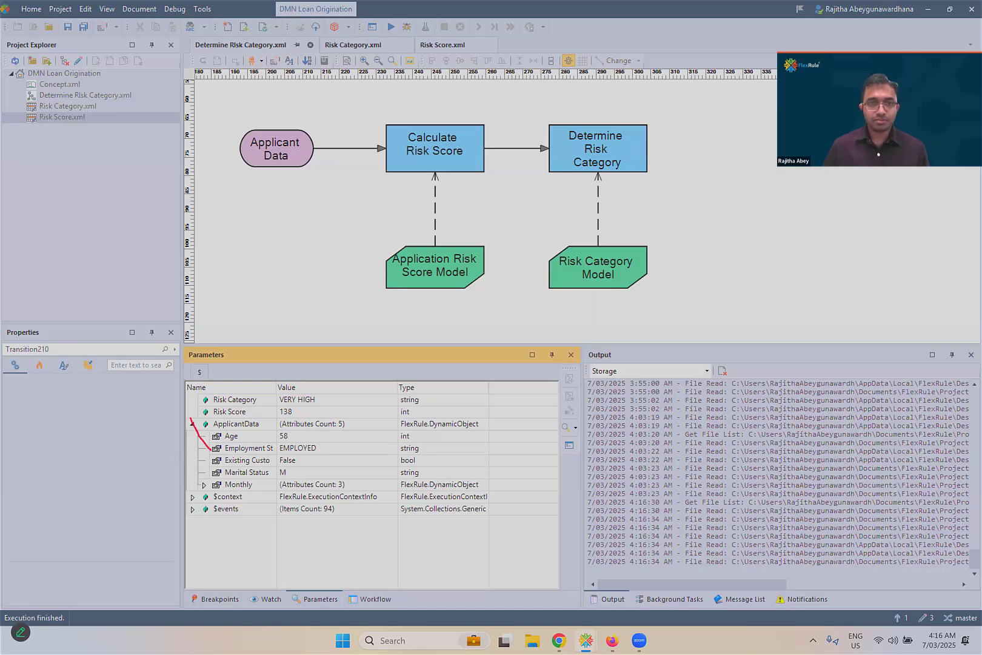
key(e)
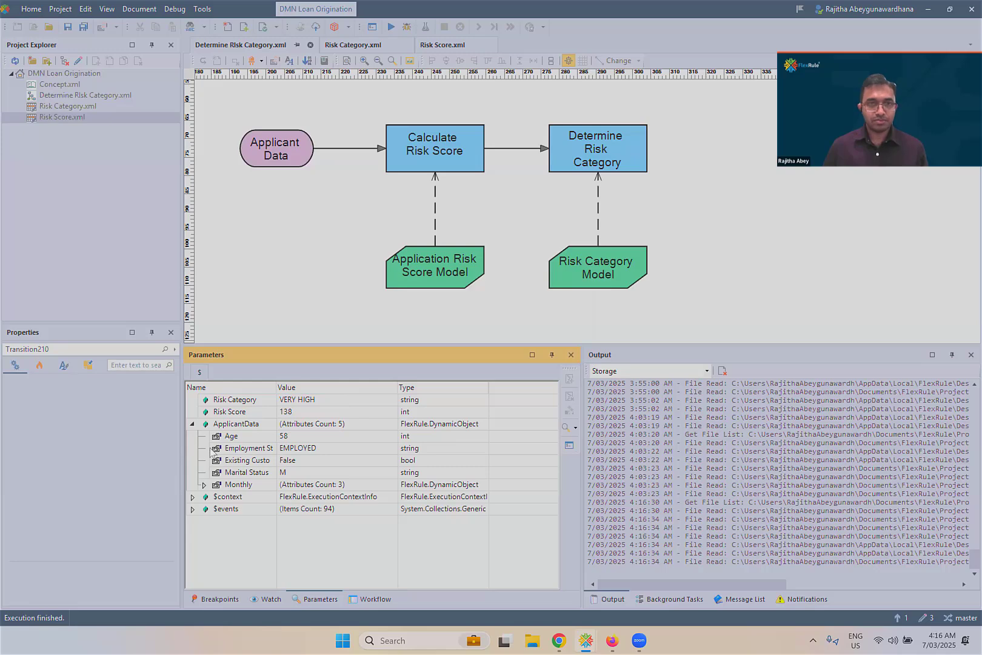
mouse_move(194, 416)
mouse_down()
mouse_move(272, 463)
mouse_move(384, 482)
mouse_move(460, 480)
mouse_up()
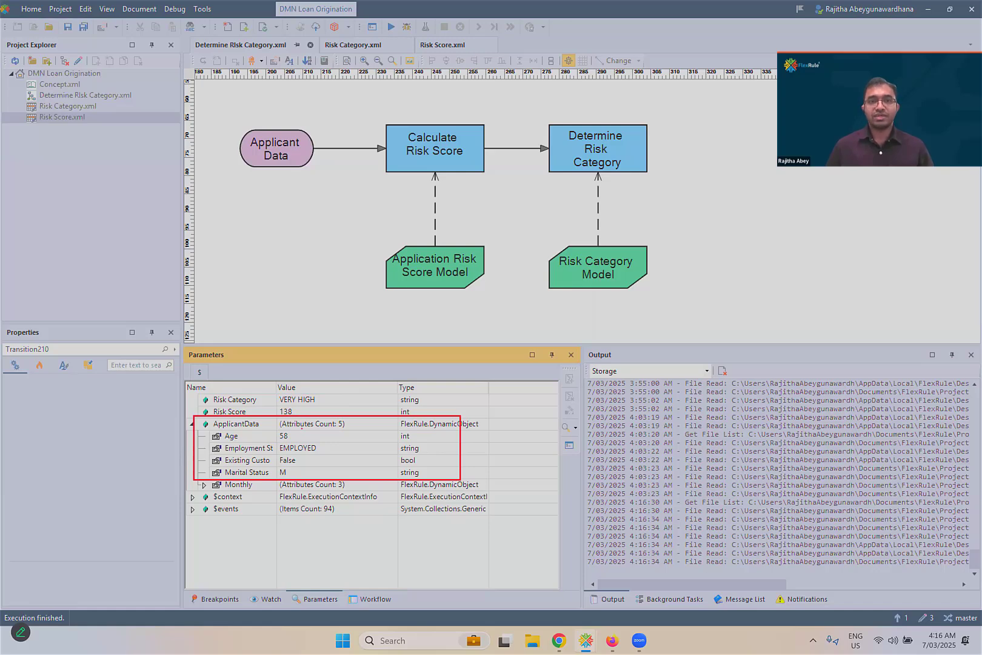
key(Escape)
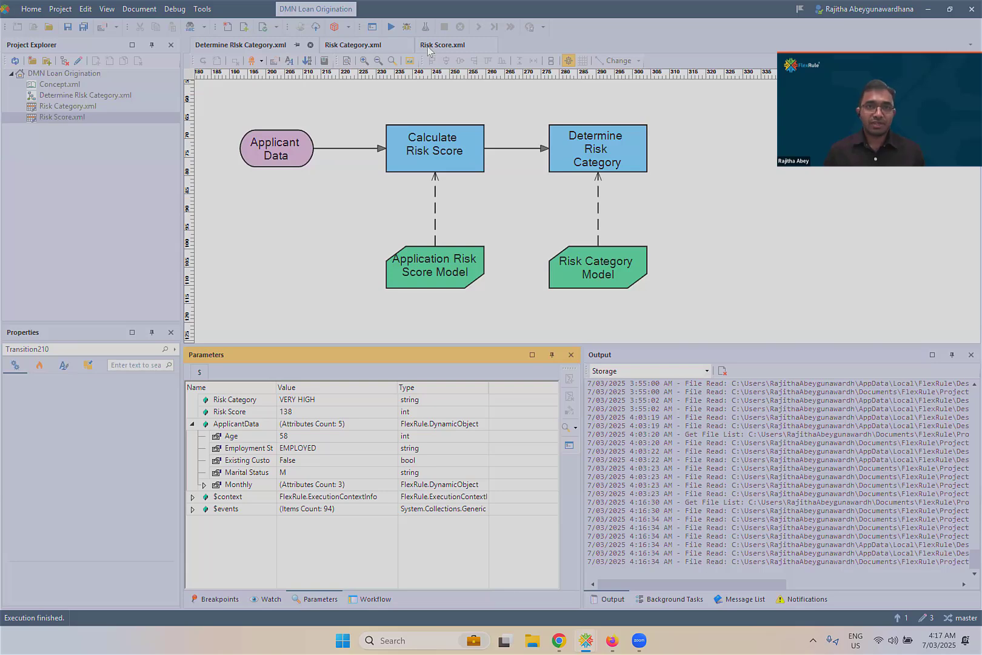
Step: Debug the Determine Risk Category model with the Applicant 01 template and step into the linked Risk Score.xml model at Calculate Risk Score
click(427, 27)
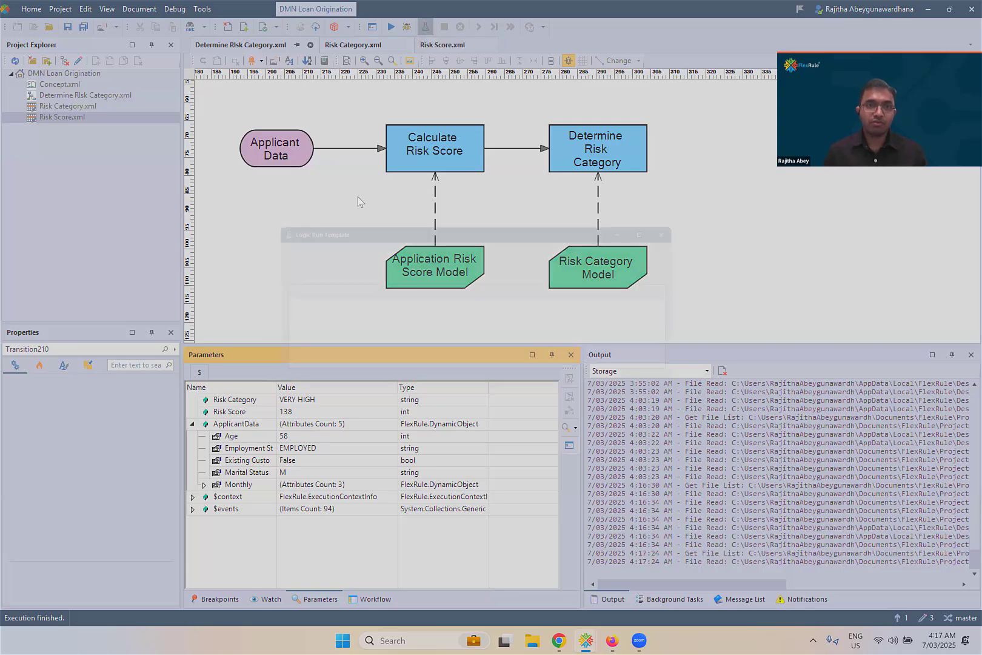
key(Return)
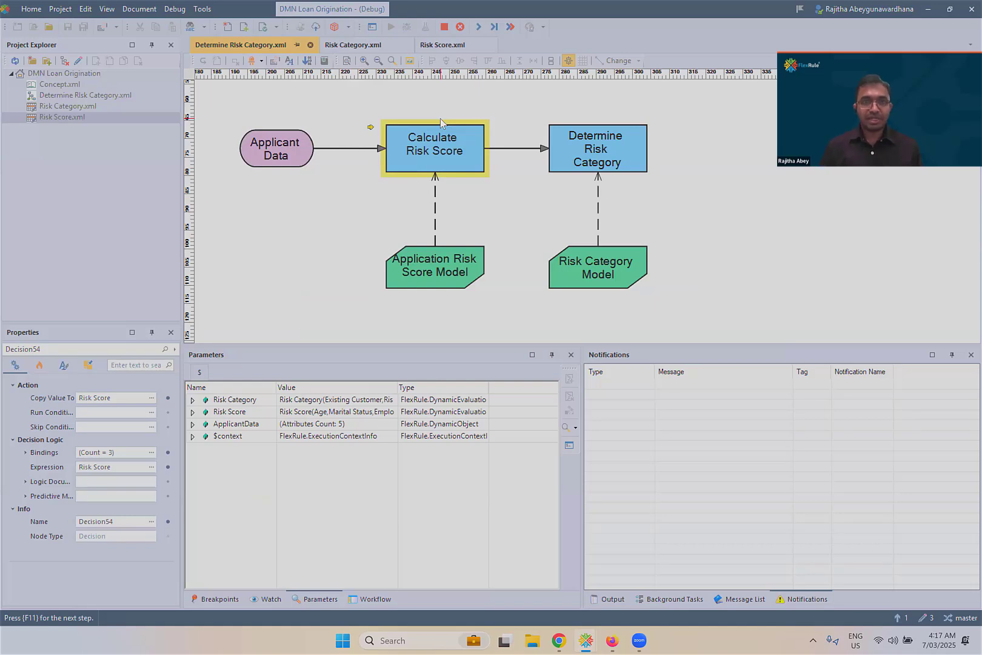
mouse_move(364, 113)
mouse_down()
mouse_move(381, 140)
mouse_move(498, 181)
mouse_up()
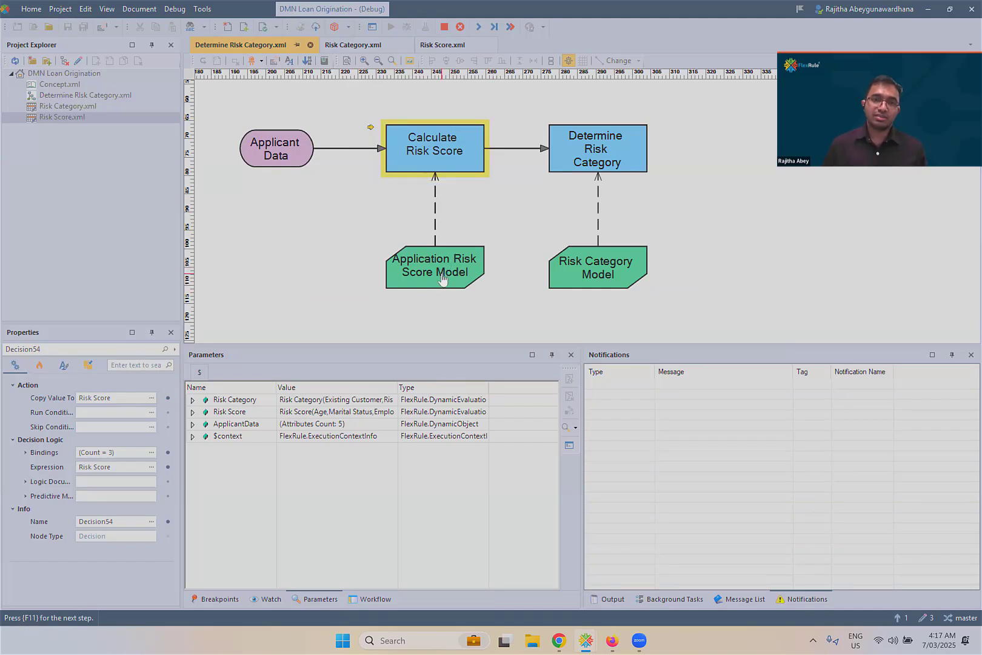
click(478, 28)
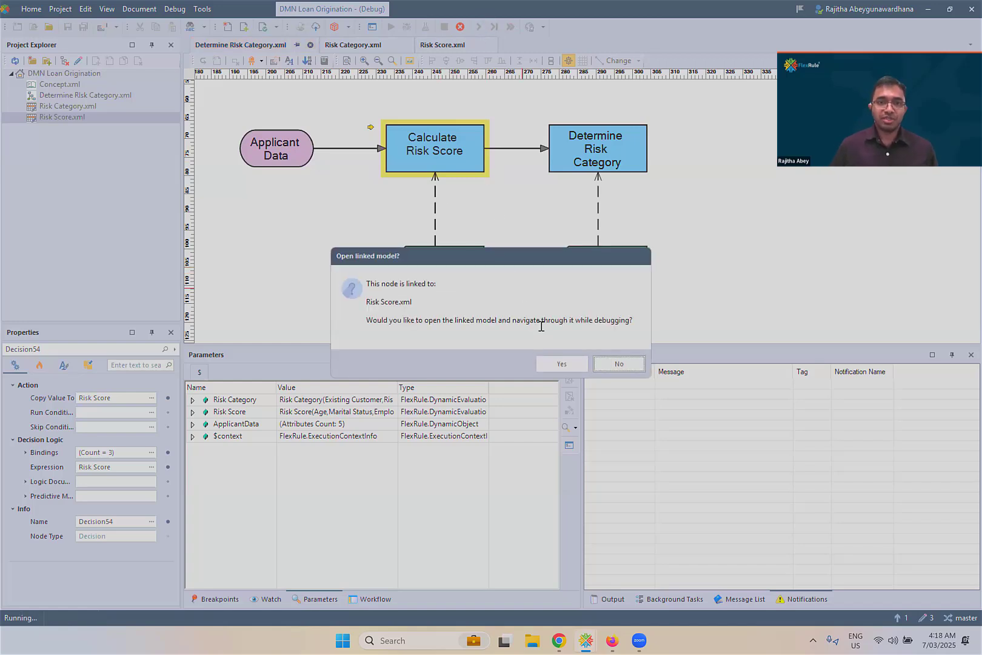
click(565, 364)
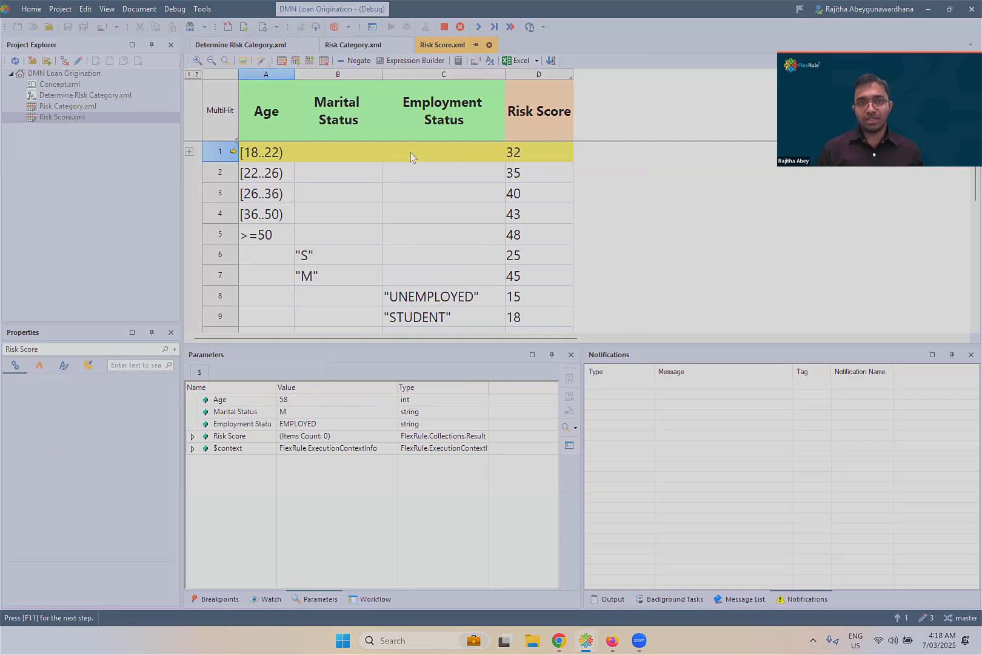
Step: Step the debugger through the five age rules of the Risk Score table to row 6 and examine the table's MultiHit policy
click(479, 29)
click(478, 29)
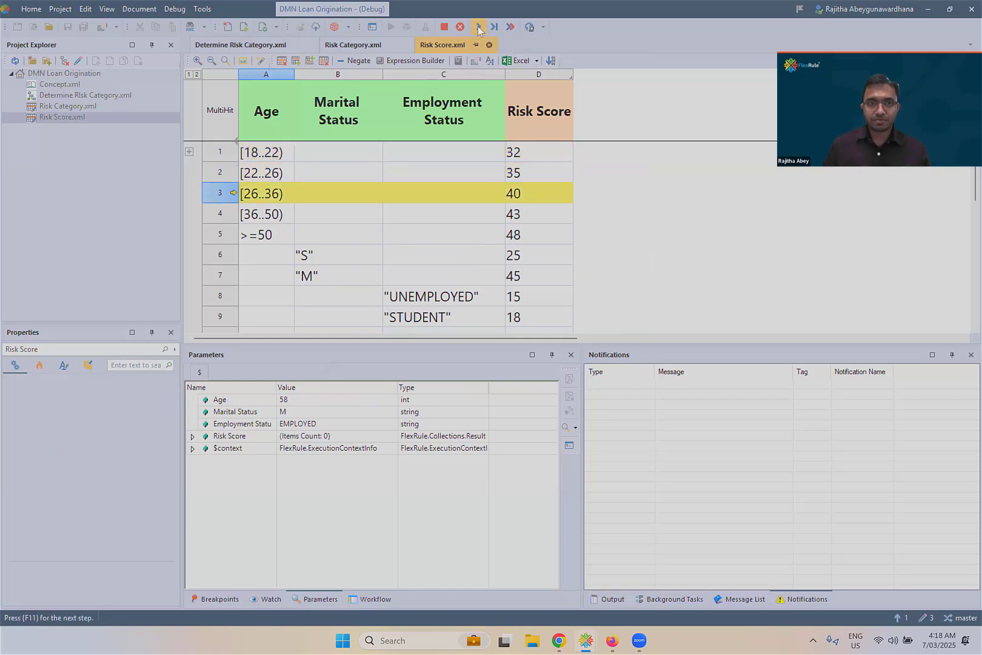
click(478, 28)
click(479, 28)
click(479, 28)
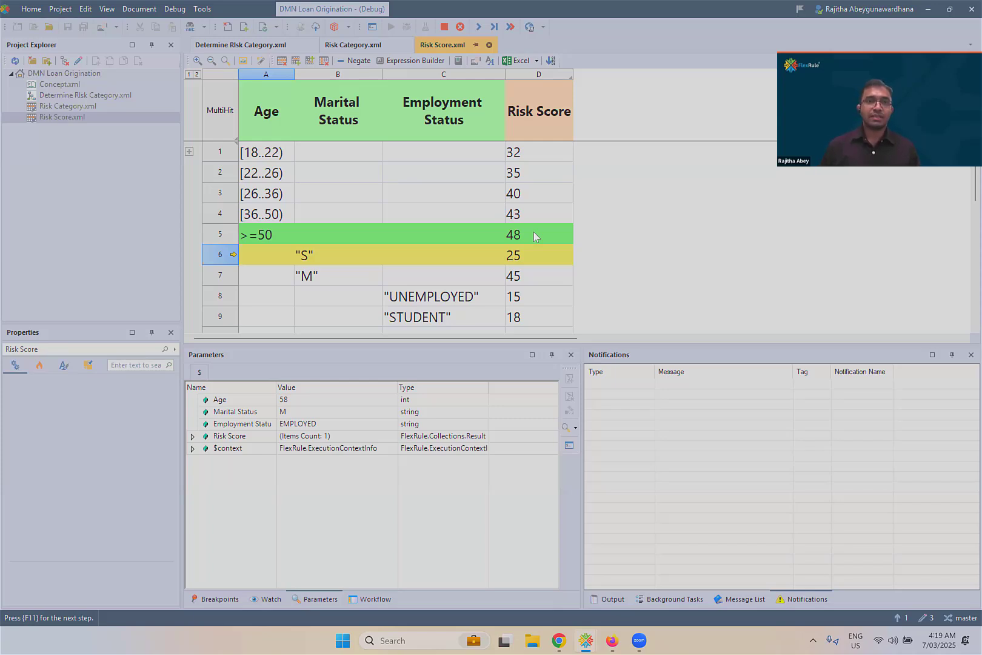
key(ctrl+2)
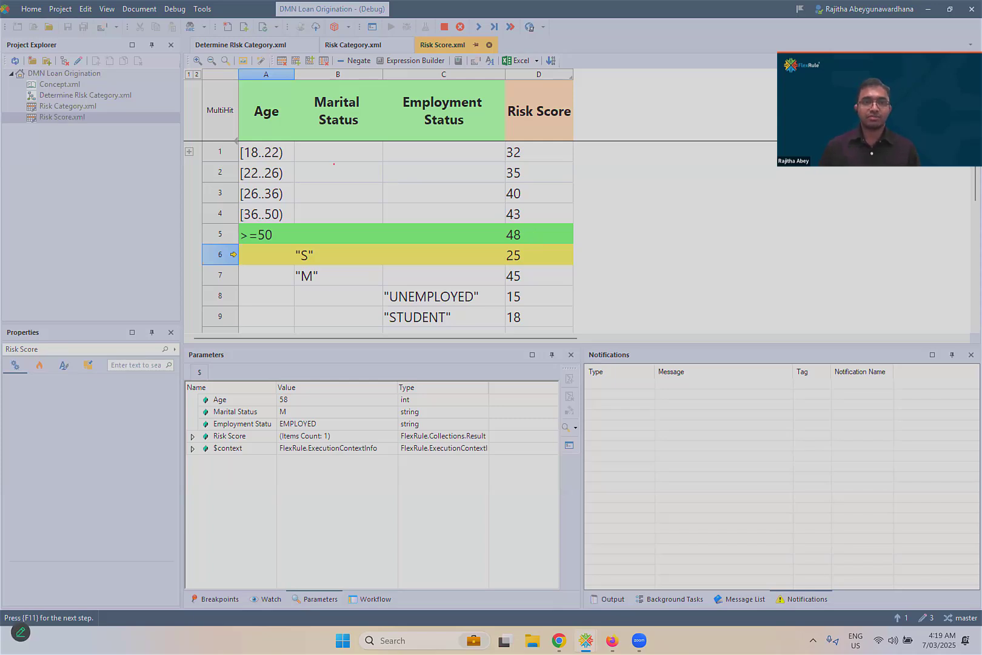
drag(204, 94, 243, 139)
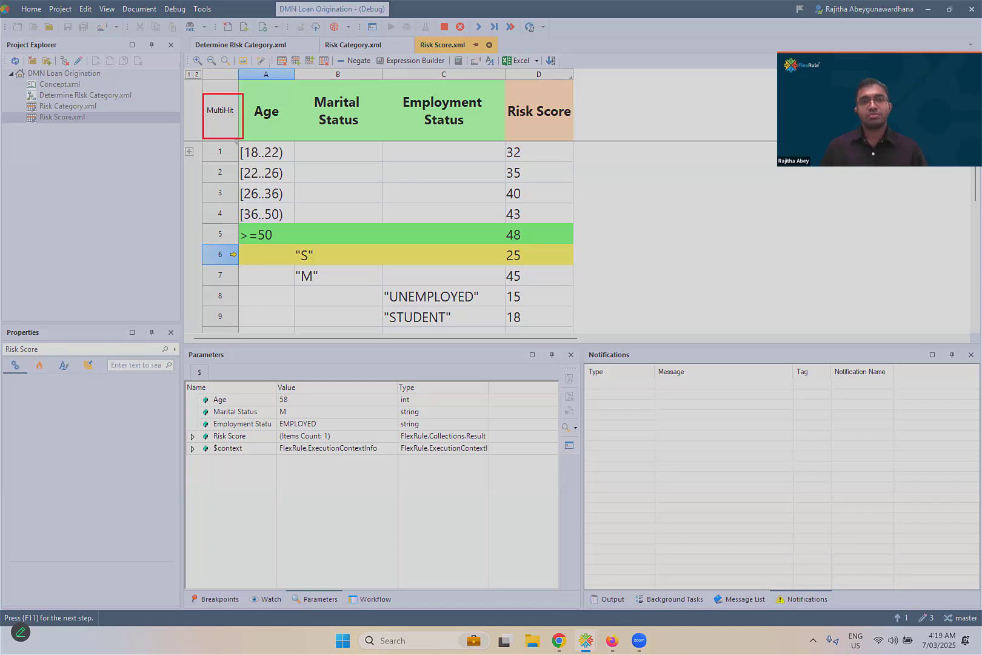
key(Escape)
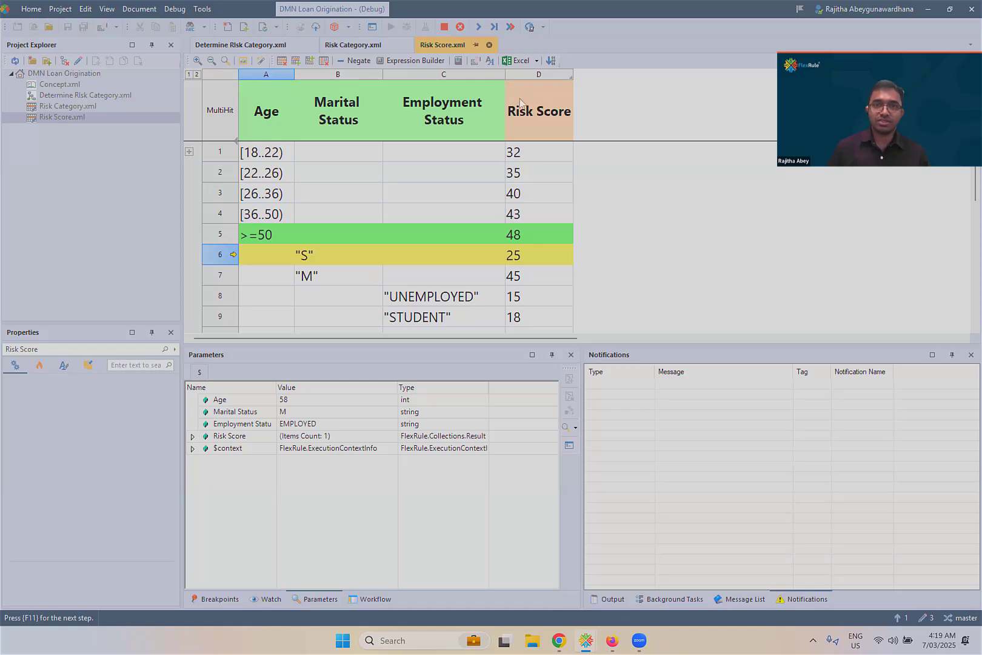
Step: Step through the marital and employment status rules of the Risk Score table until execution returns to the Determine Risk Category decision
click(479, 28)
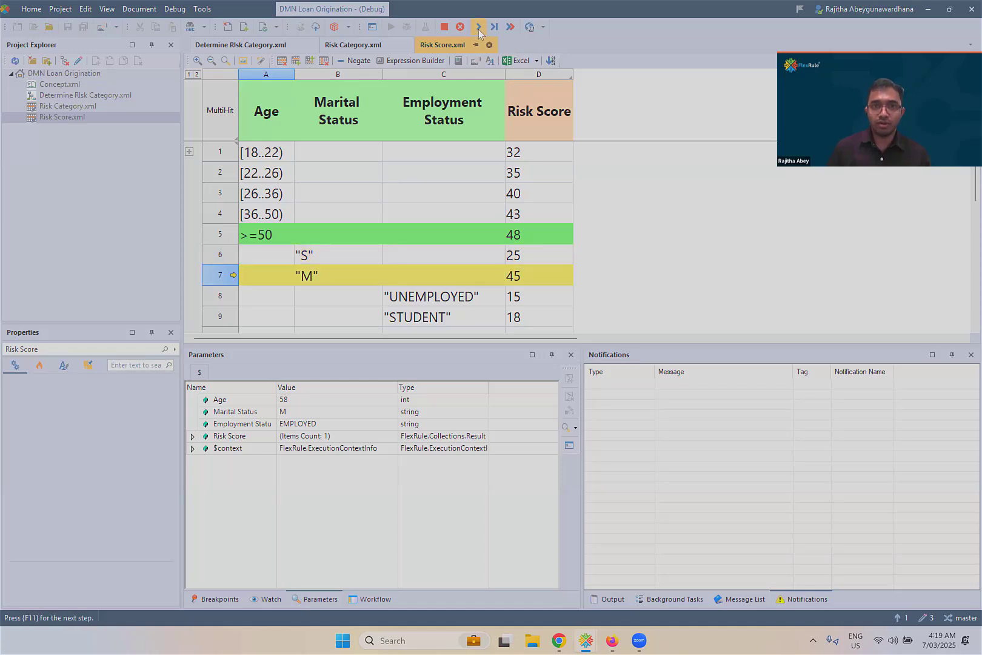
click(479, 28)
click(479, 27)
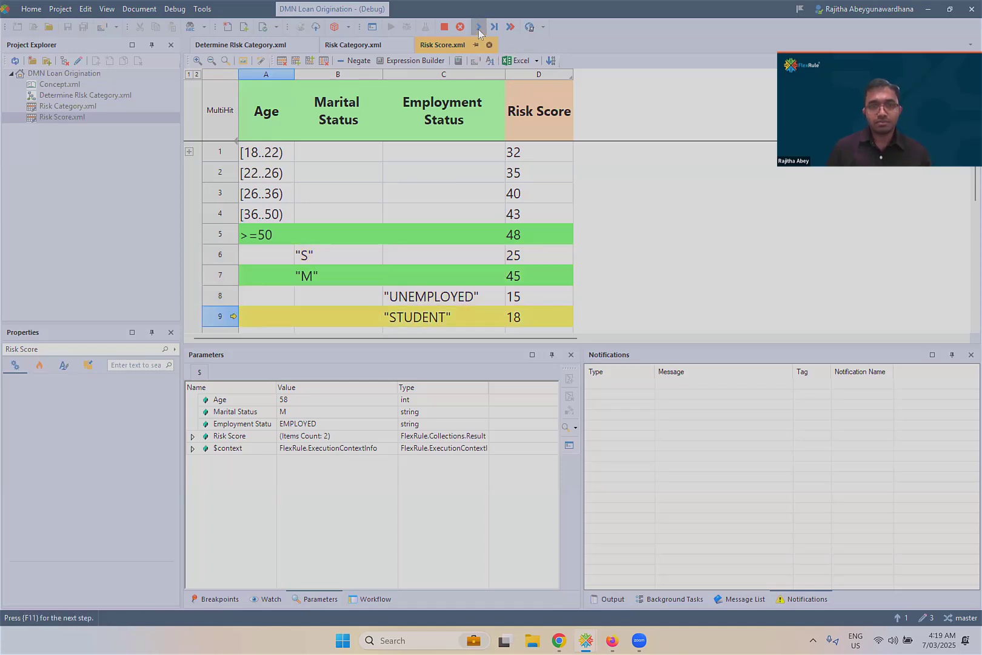
click(479, 28)
click(479, 27)
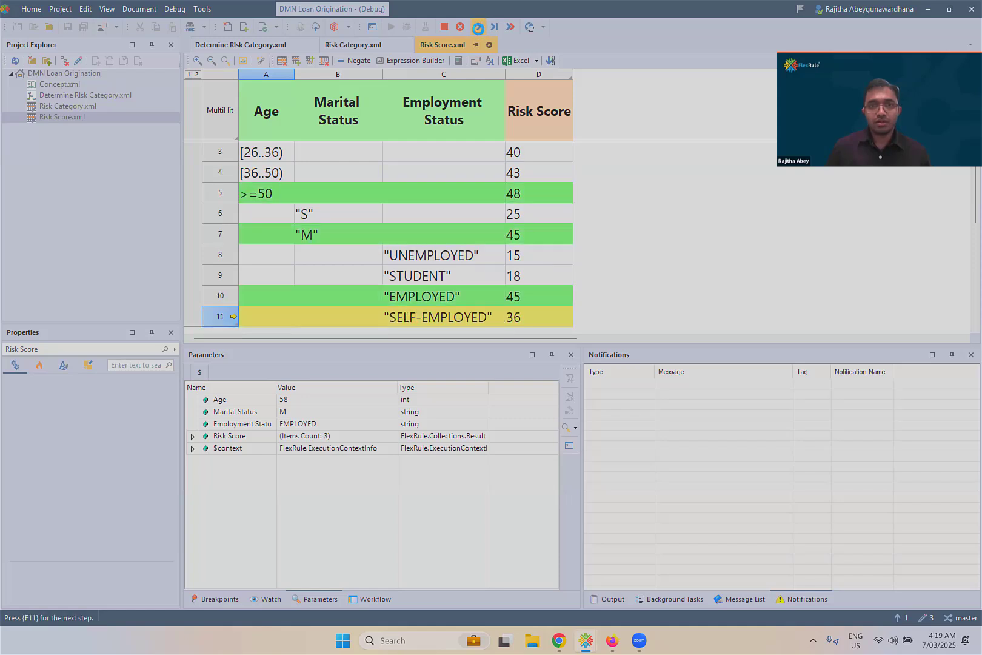
click(479, 28)
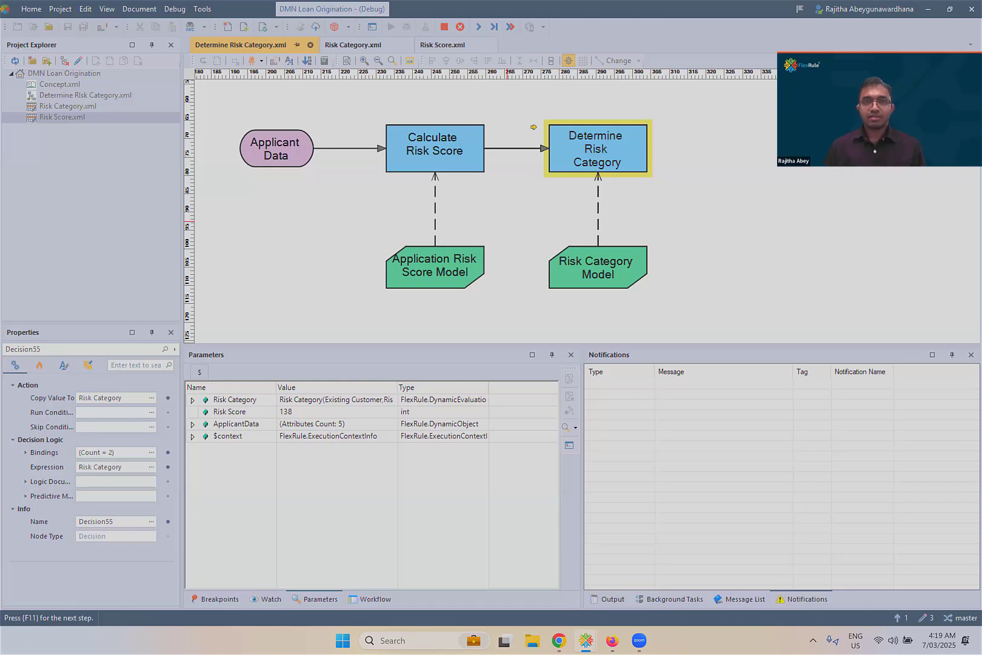
Step: Step into the linked Risk Category.xml model from the Determine Risk Category decision and examine its SingleHit policy
mouse_move(530, 114)
mouse_down()
mouse_move(566, 166)
mouse_move(659, 190)
mouse_up()
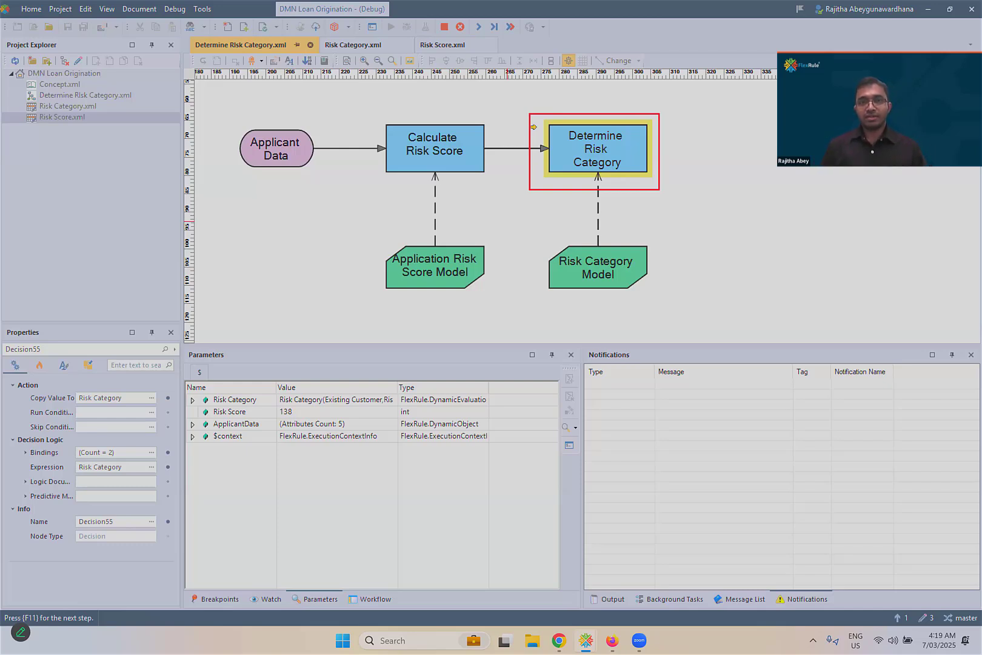
key(Escape)
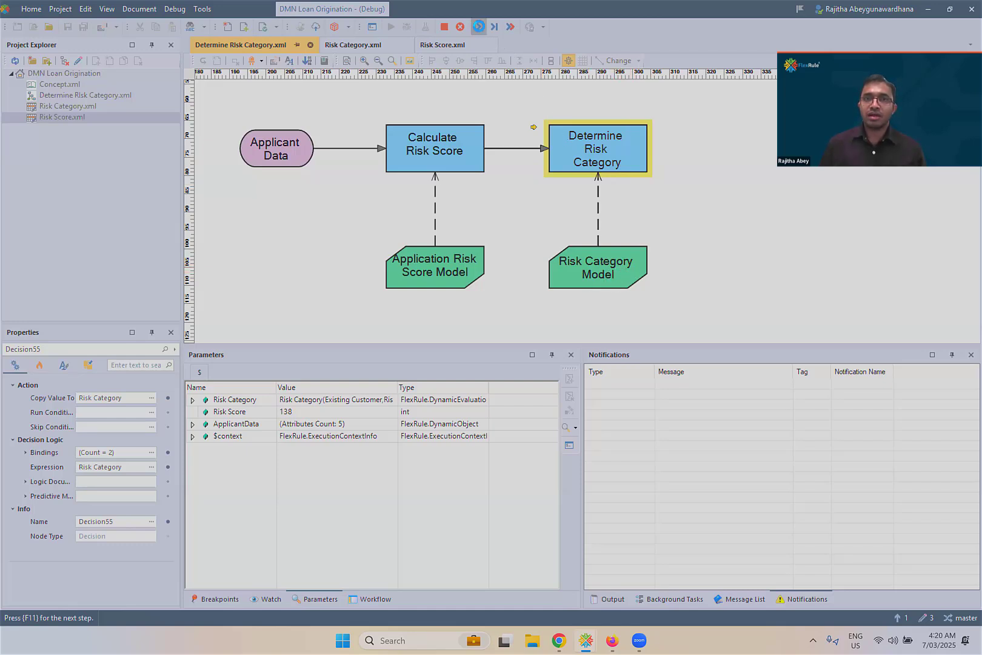
click(478, 26)
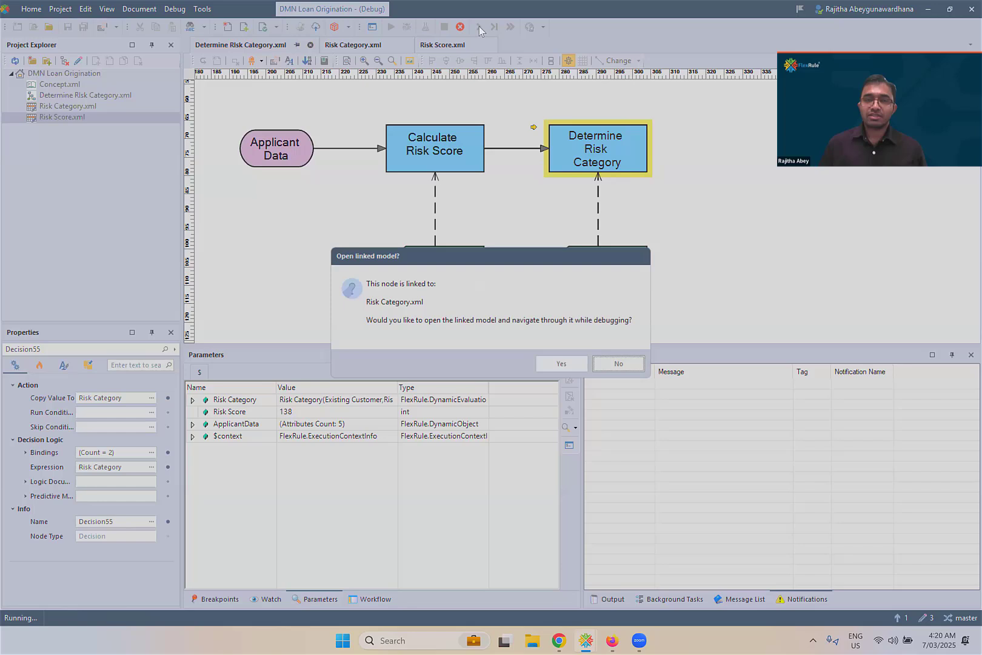
click(561, 364)
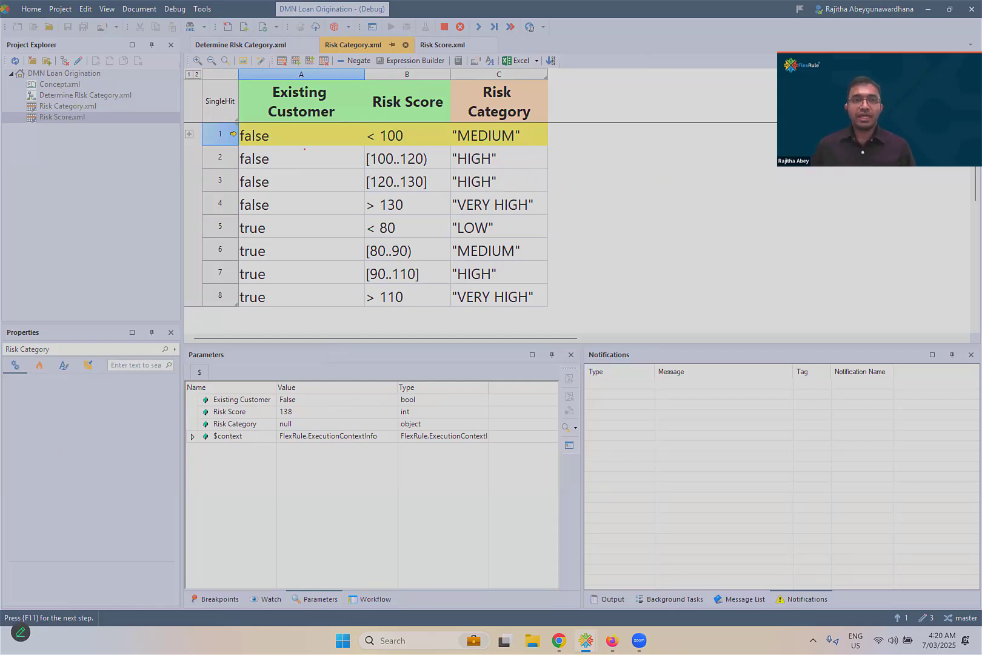
drag(196, 86, 243, 116)
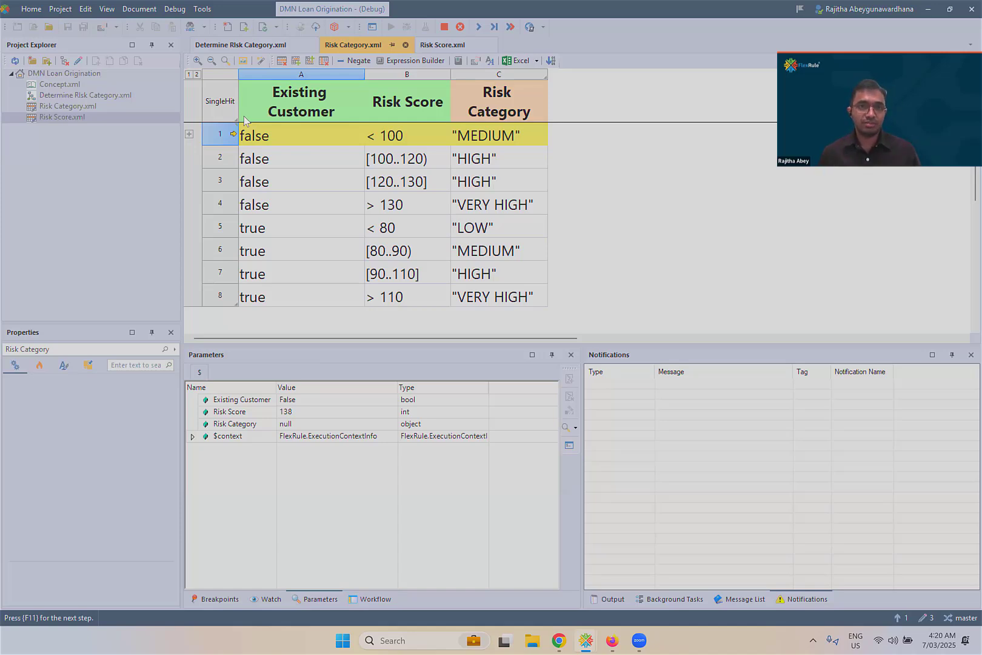
Step: Step through the Risk Category table rules until execution finishes, dismiss the completion message and examine the final Risk Category value
click(478, 28)
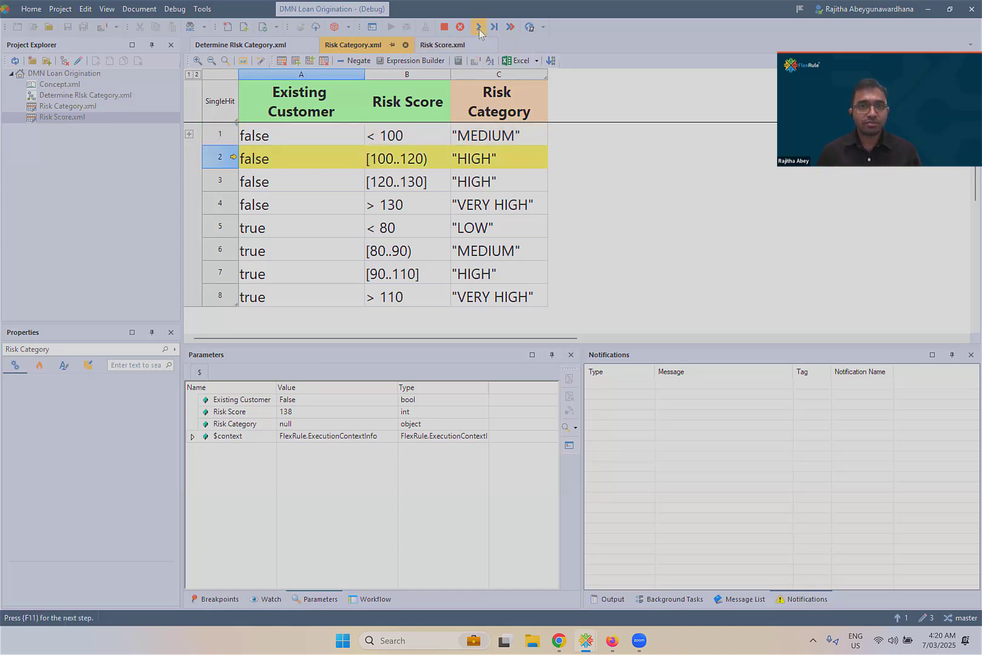
click(479, 27)
click(479, 28)
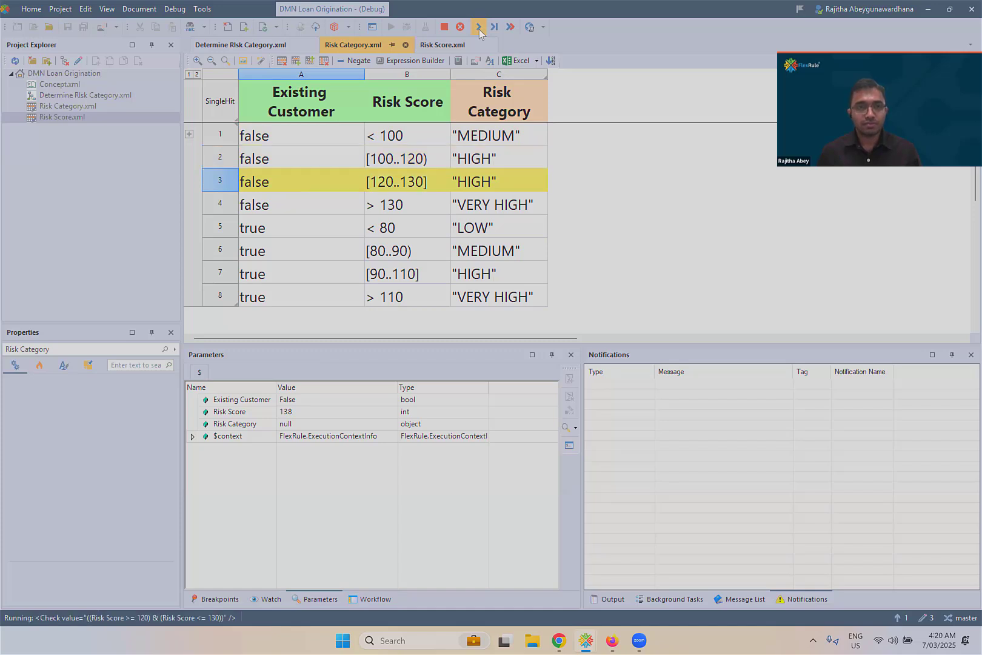
click(479, 28)
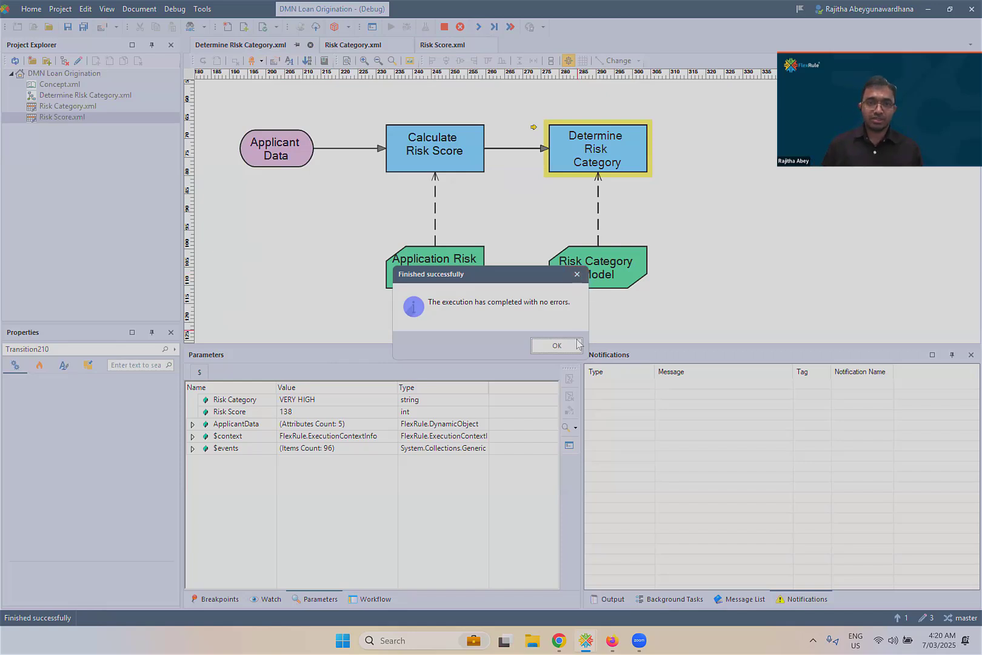
click(557, 345)
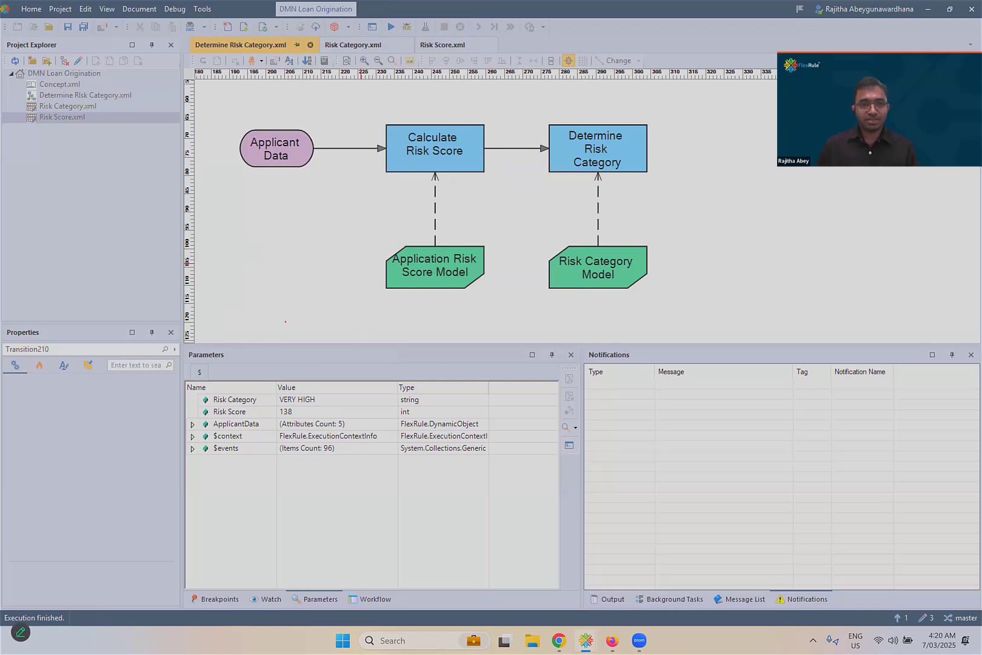
mouse_move(202, 388)
mouse_down()
mouse_move(227, 406)
mouse_move(344, 408)
mouse_up()
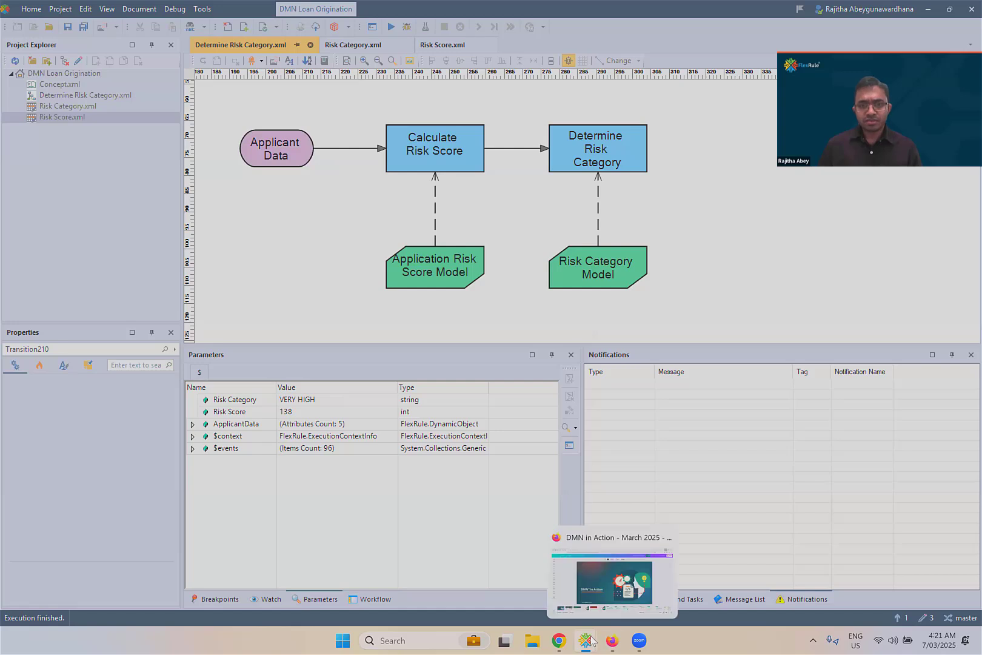
mouse_move(593, 641)
click(639, 640)
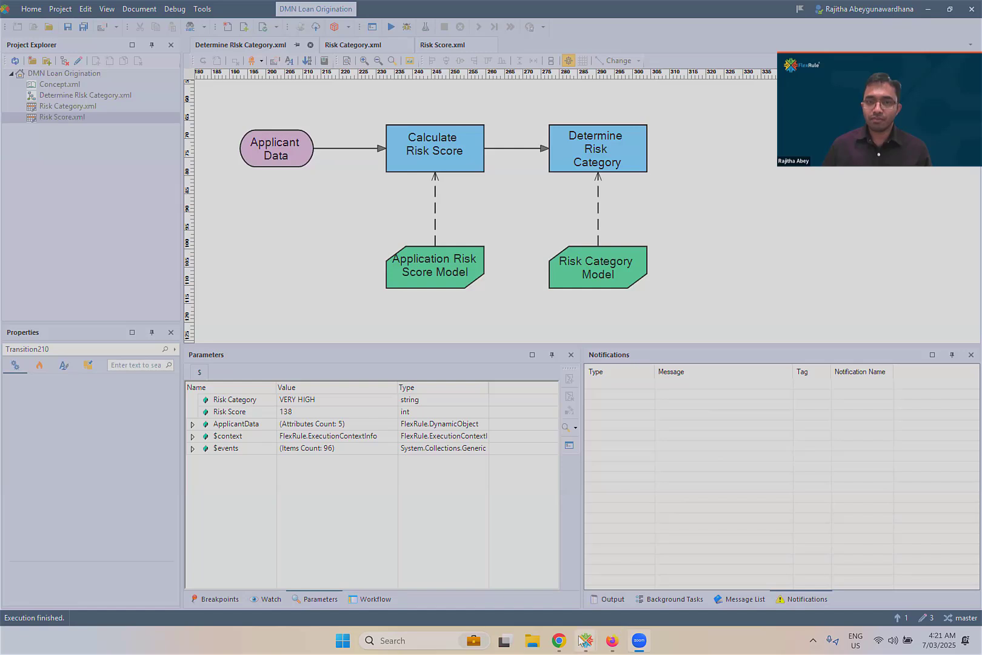
Step: Create a new project from a DMN file and name it DMN Sample Project
mouse_move(585, 641)
click(622, 564)
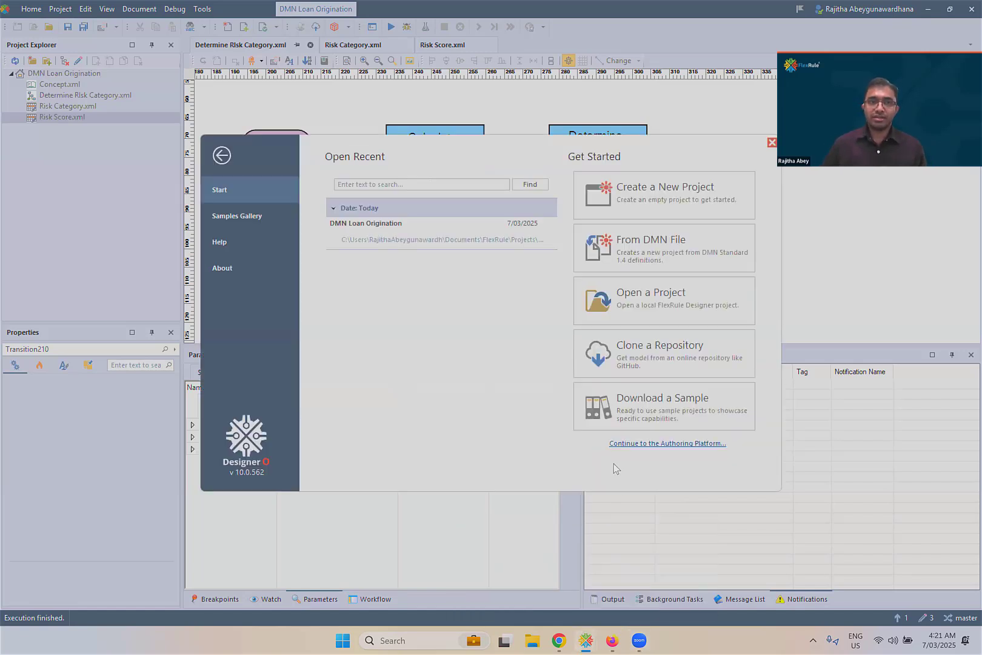
click(741, 262)
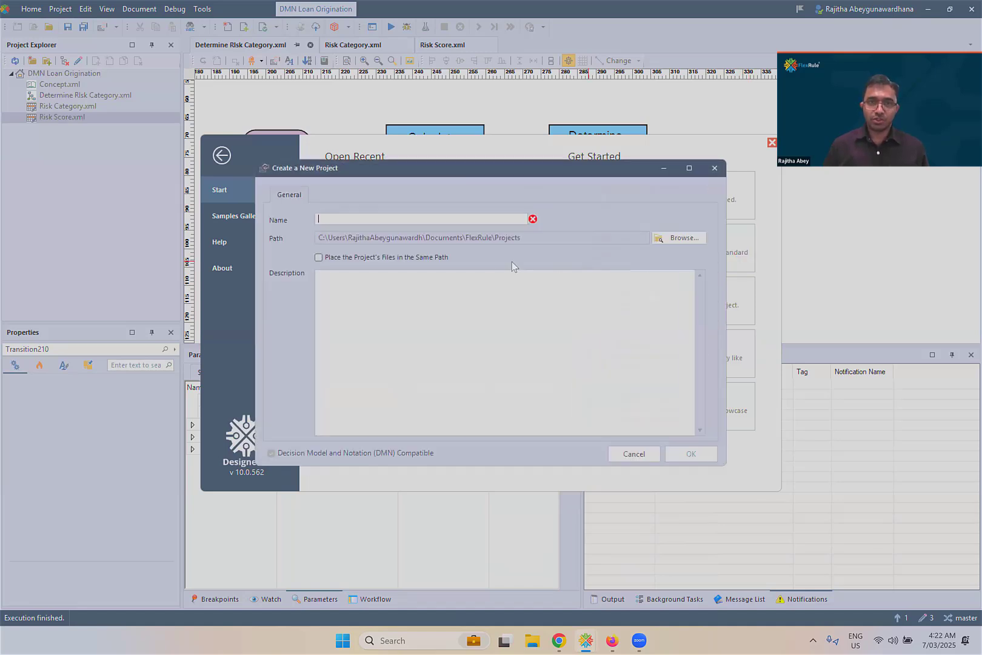
click(488, 219)
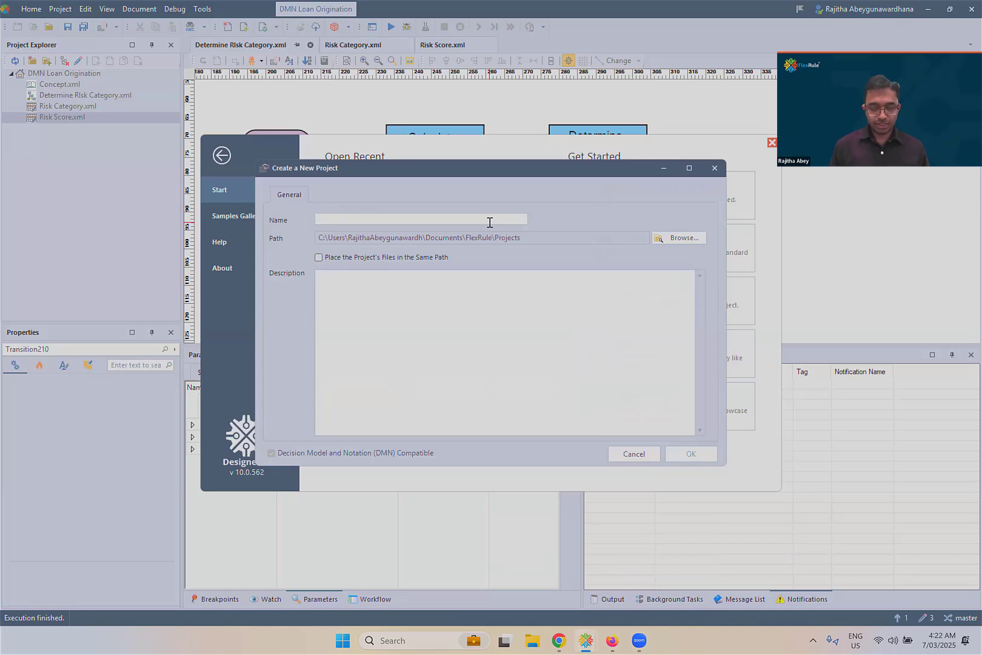
text(DMN S)
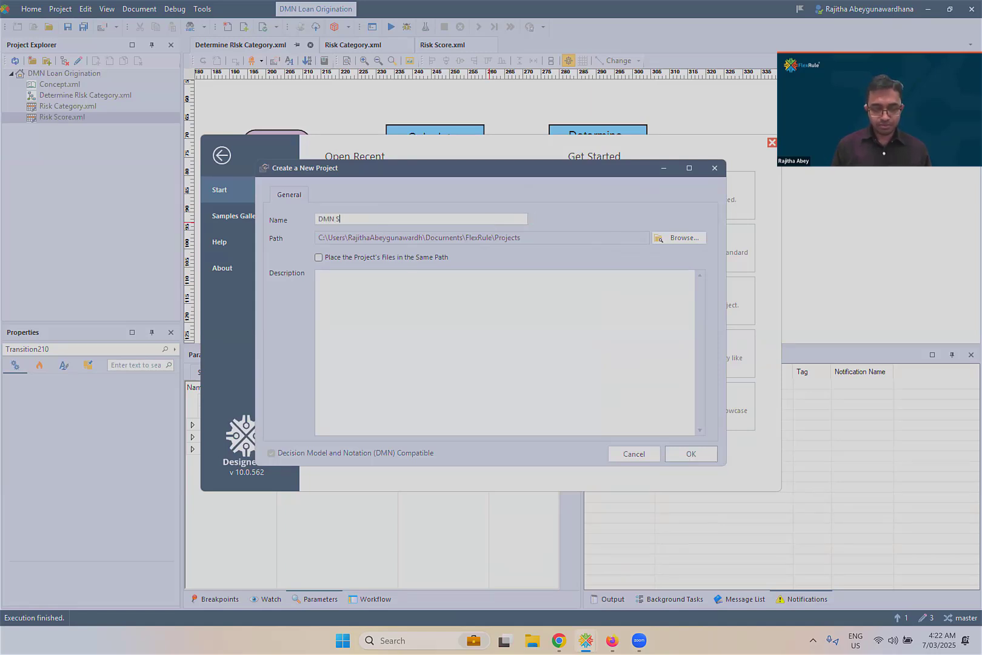
text(ample Project)
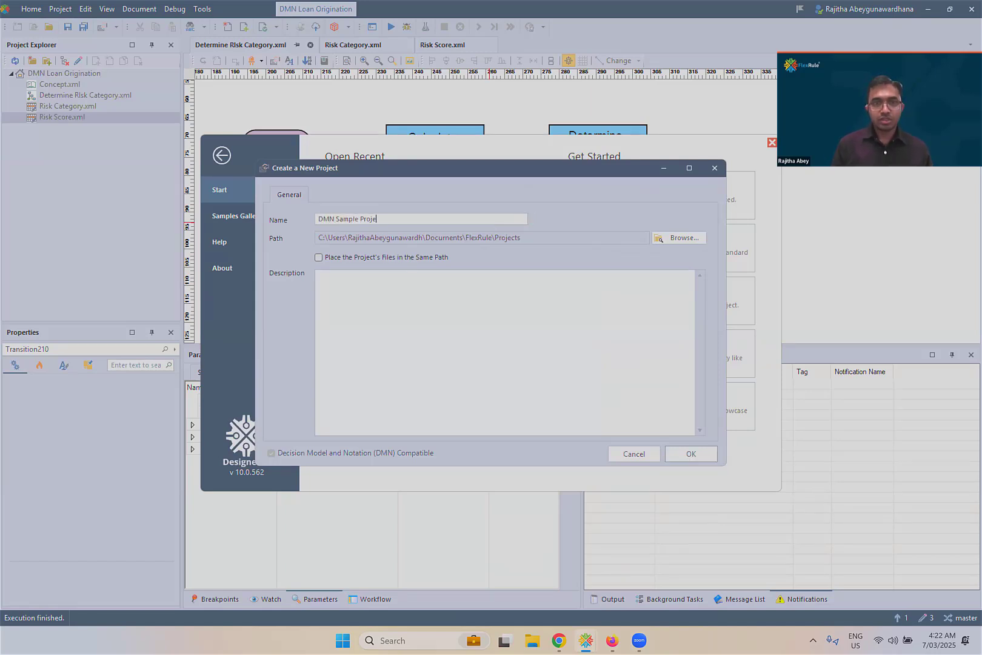
click(696, 453)
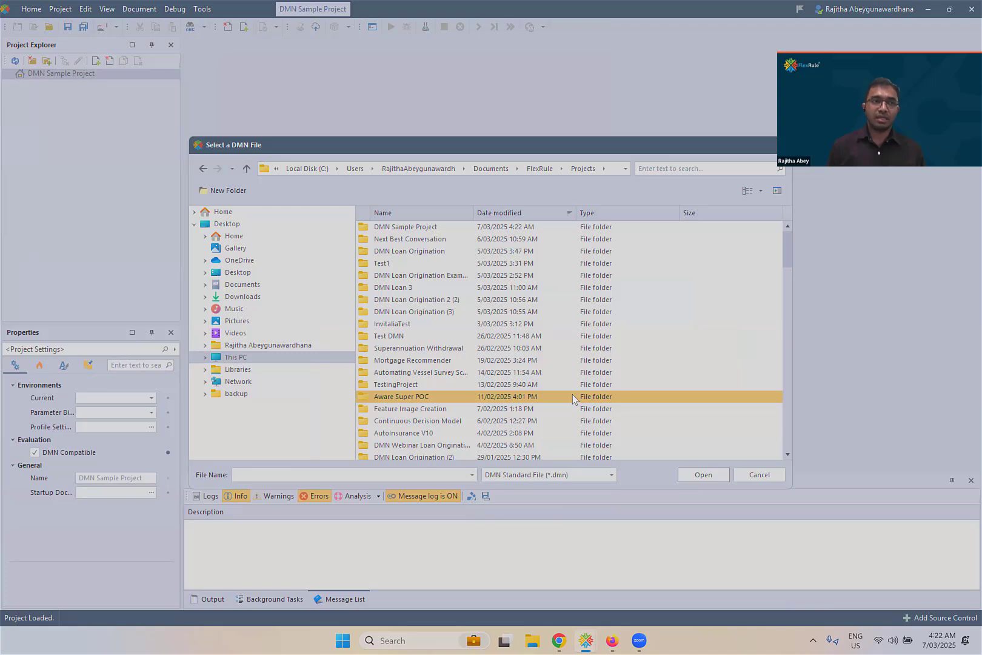
Step: Import the Loan Origination Example DMN file from the Desktop into the new project
click(238, 225)
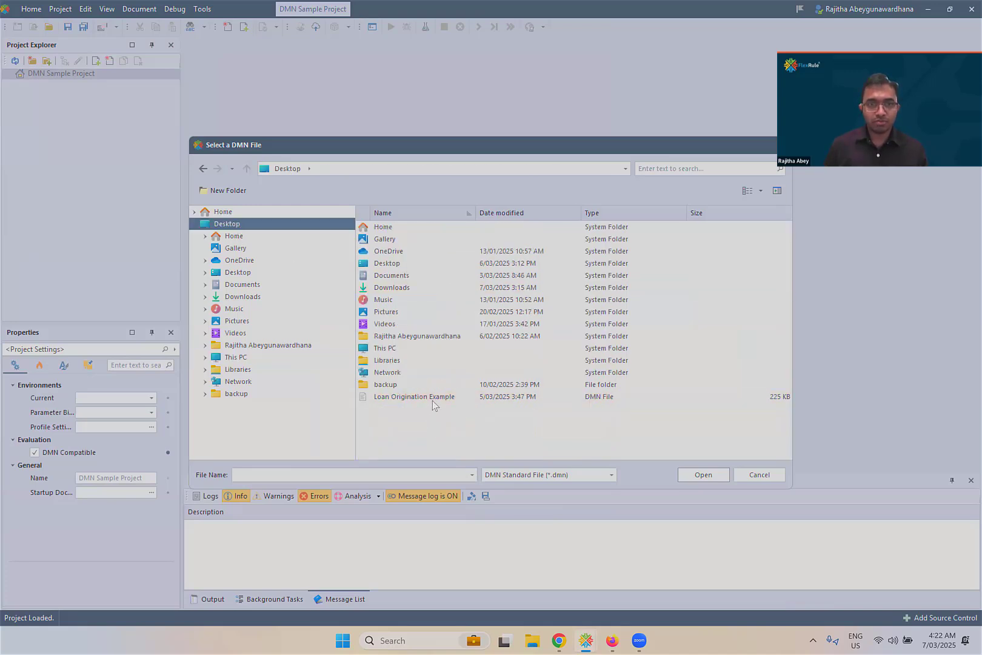
click(432, 397)
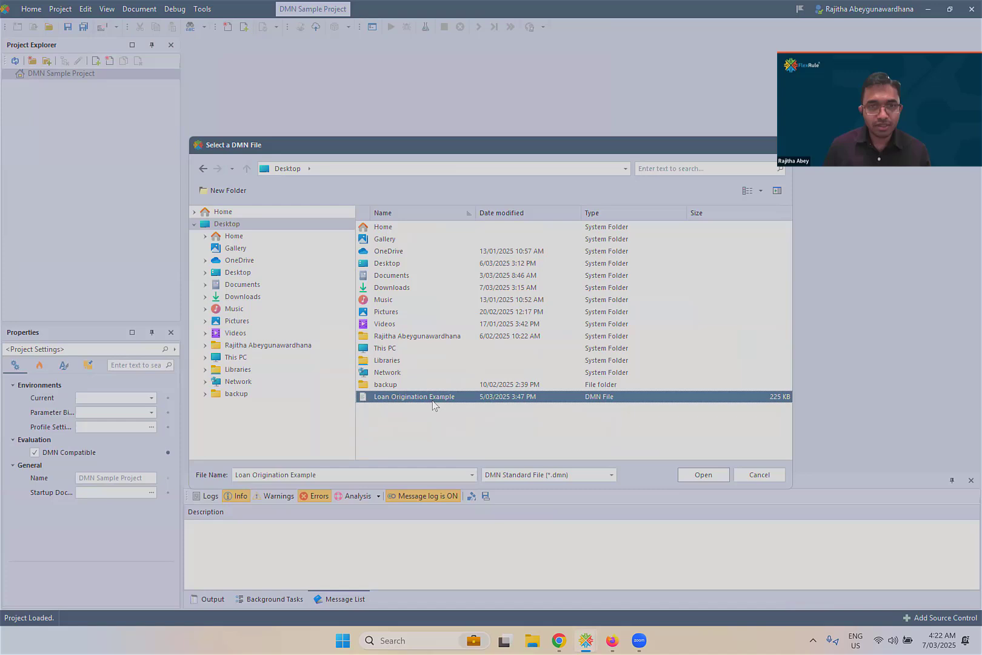
click(703, 474)
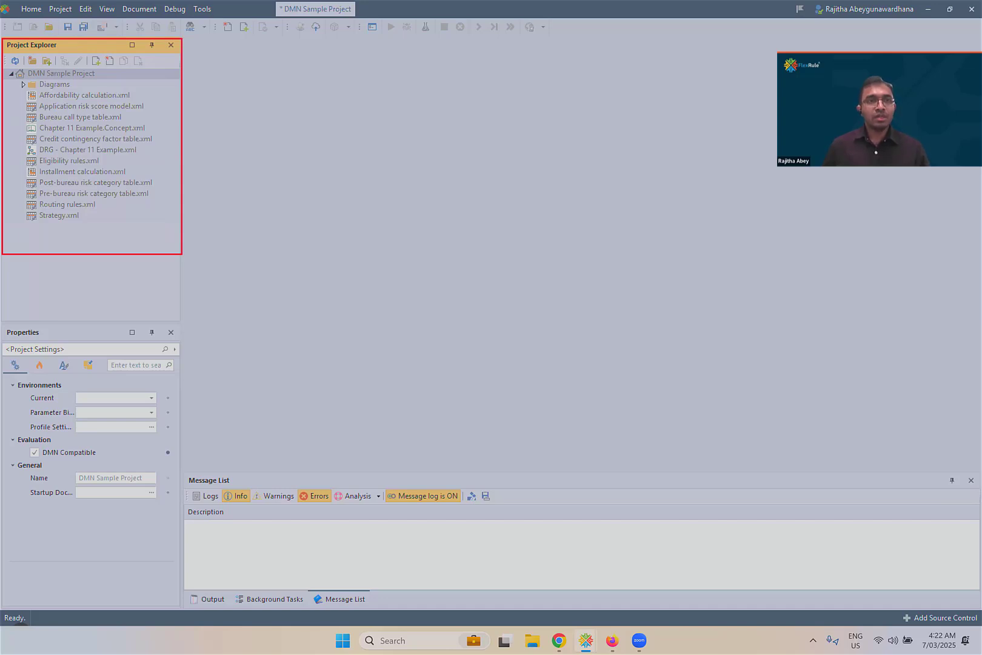
Step: Open the DRD for Decide routing decision point diagram from the Diagrams folder and hide its grid lines
double_click(66, 86)
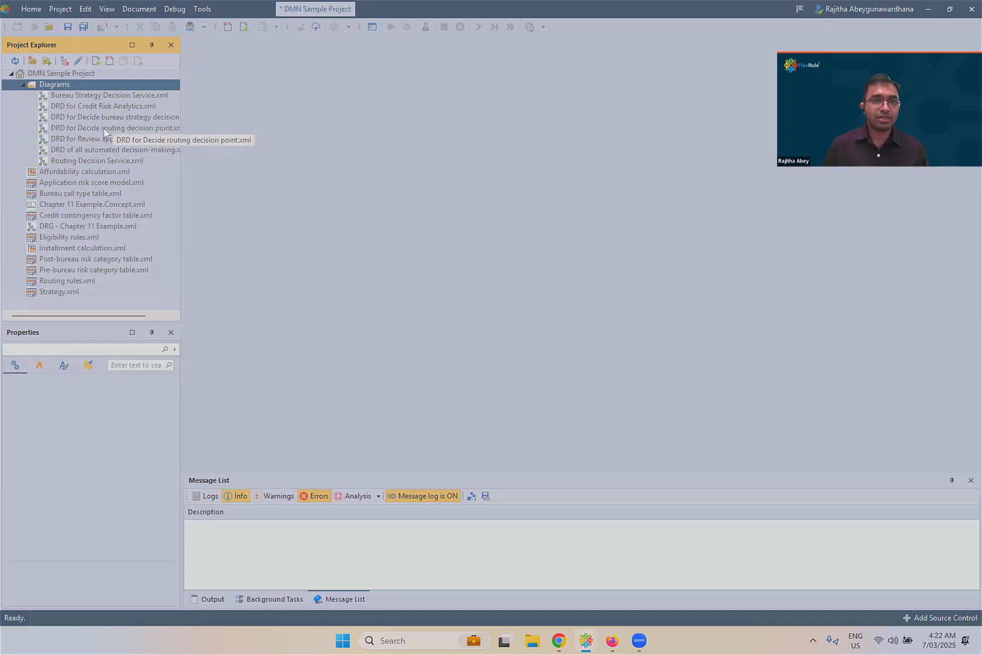
double_click(104, 128)
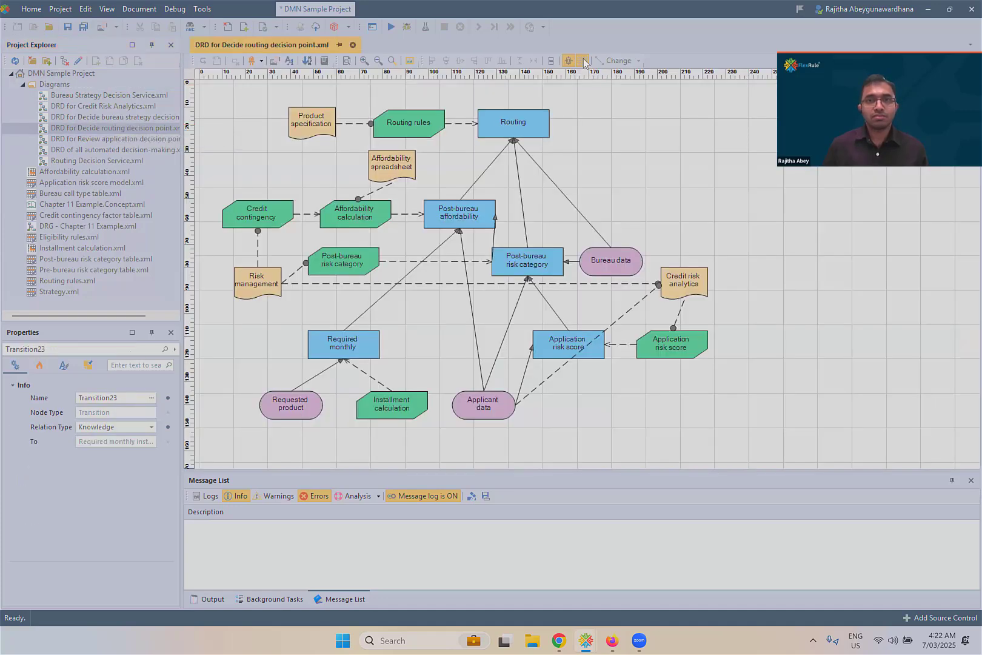
click(583, 61)
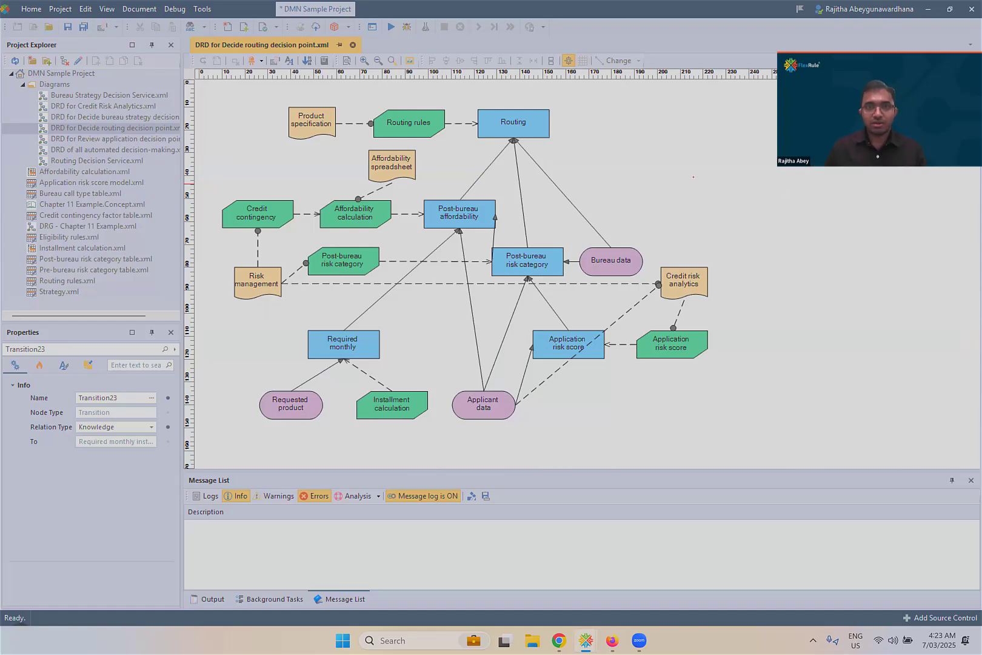
mouse_move(468, 102)
mouse_down()
mouse_move(492, 134)
mouse_move(588, 157)
mouse_up()
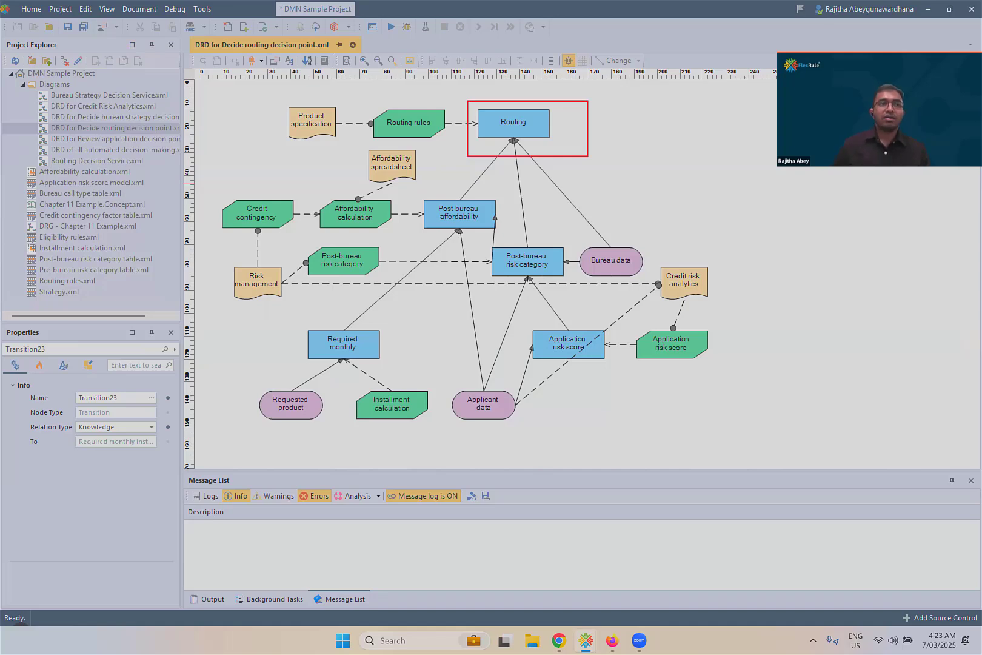